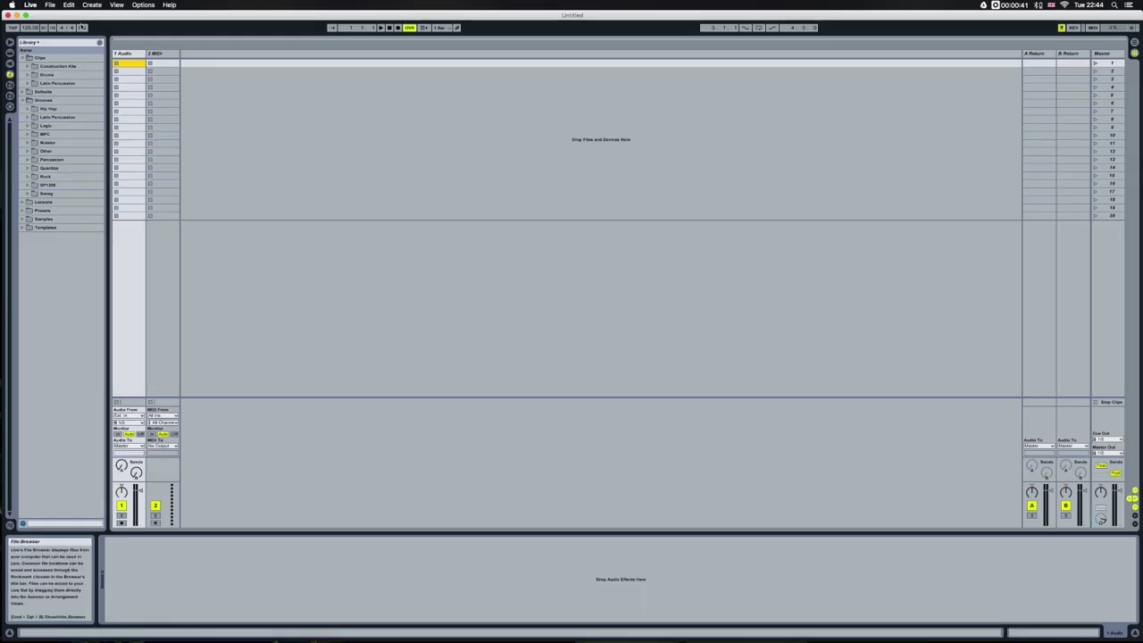
pyautogui.click(31, 4)
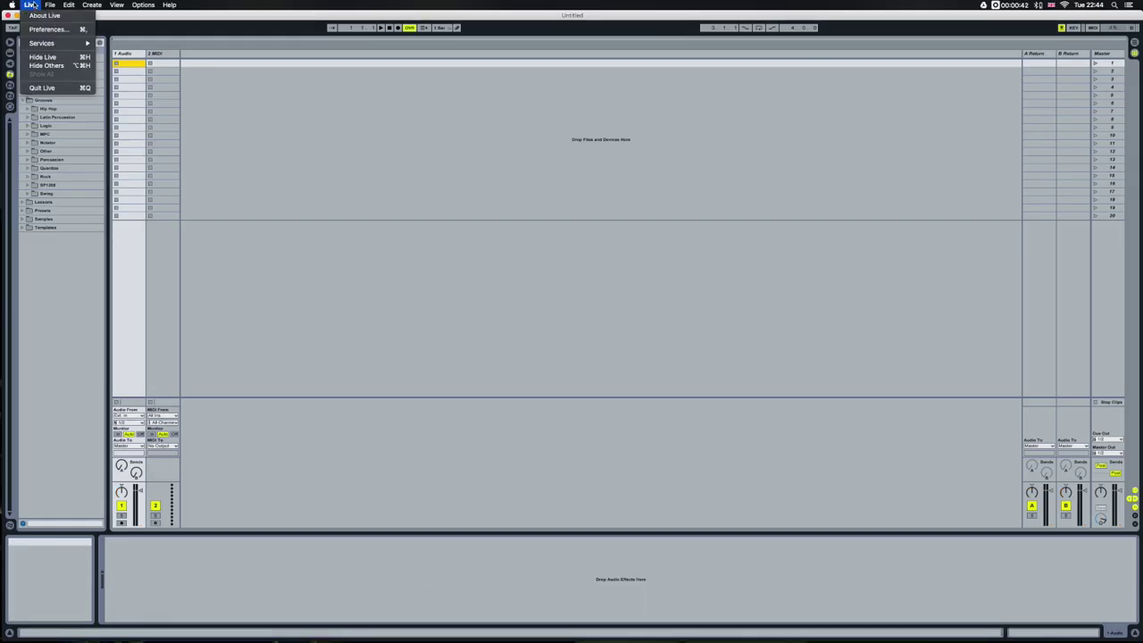
pyautogui.click(42, 28)
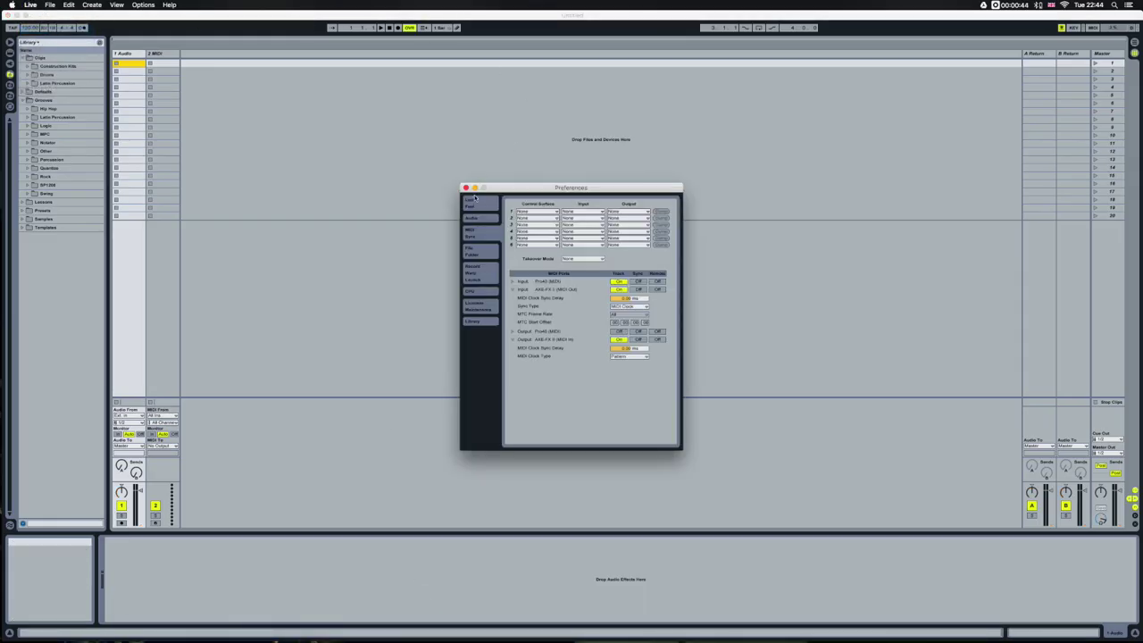
pyautogui.moveTo(495, 192); pyautogui.dragTo(495, 181)
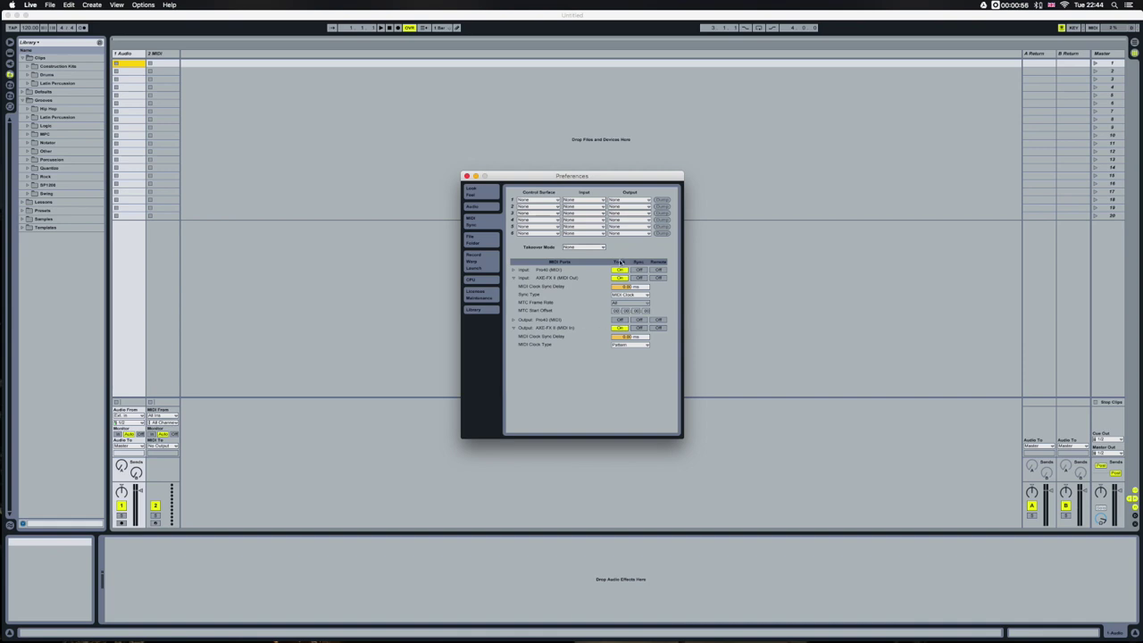
pyautogui.click(620, 327)
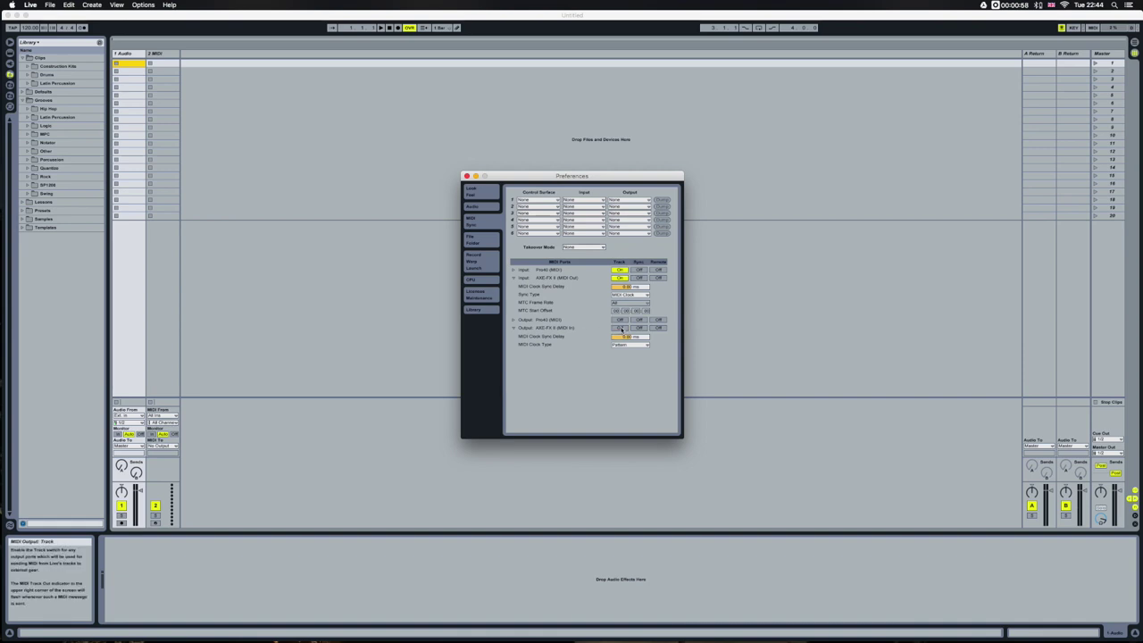
pyautogui.click(620, 328)
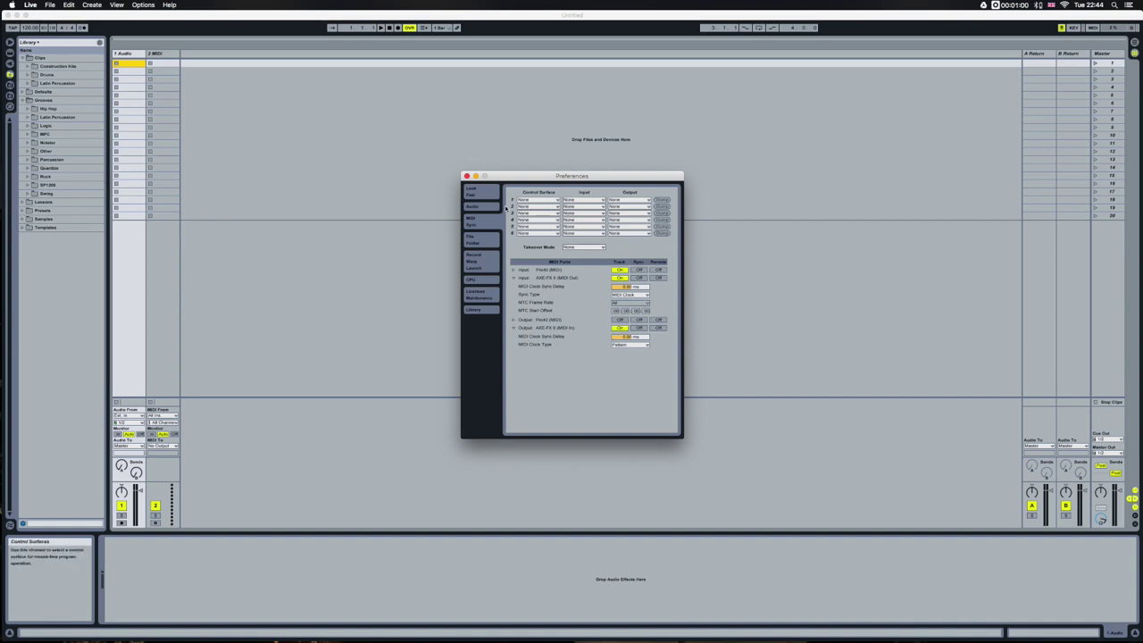
pyautogui.click(466, 176)
# - Insert a new MIDI track in the session grid and rename it Scenes
pyautogui.click(305, 132)
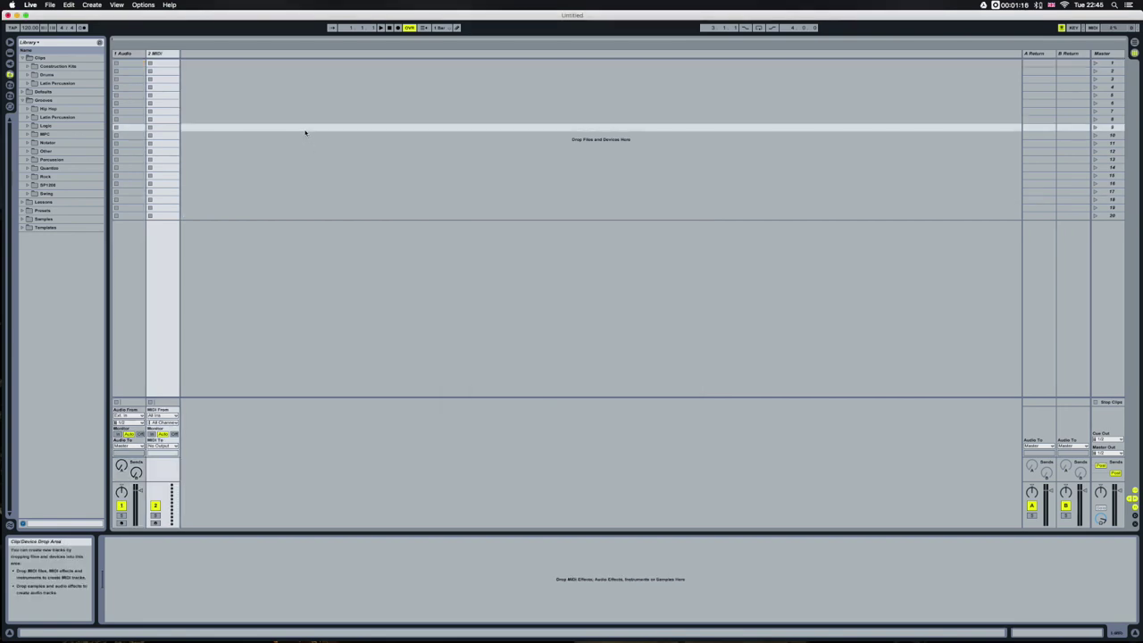
pyautogui.rightClick(304, 132)
pyautogui.click(322, 141)
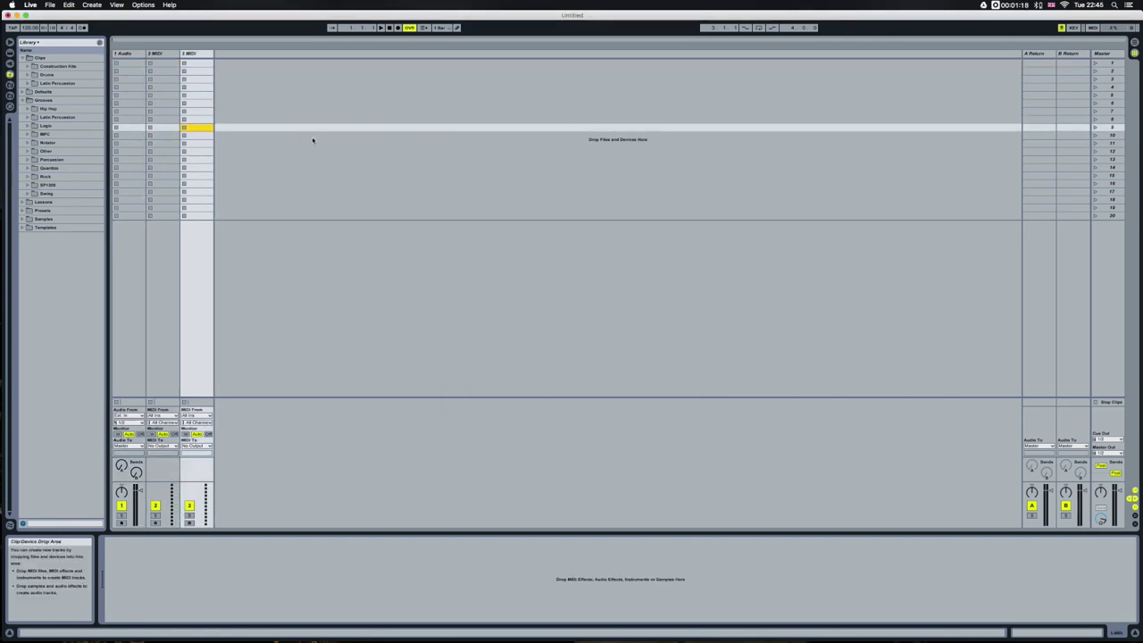
pyautogui.click(190, 53)
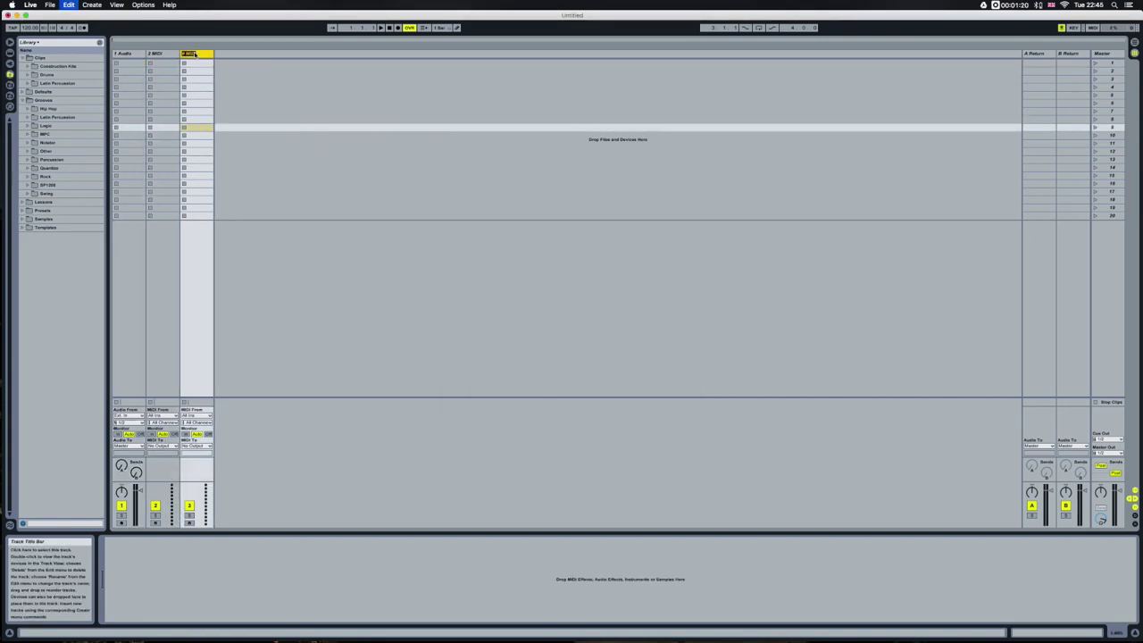
pyautogui.write('D')
pyautogui.press('Return')
pyautogui.click(229, 89)
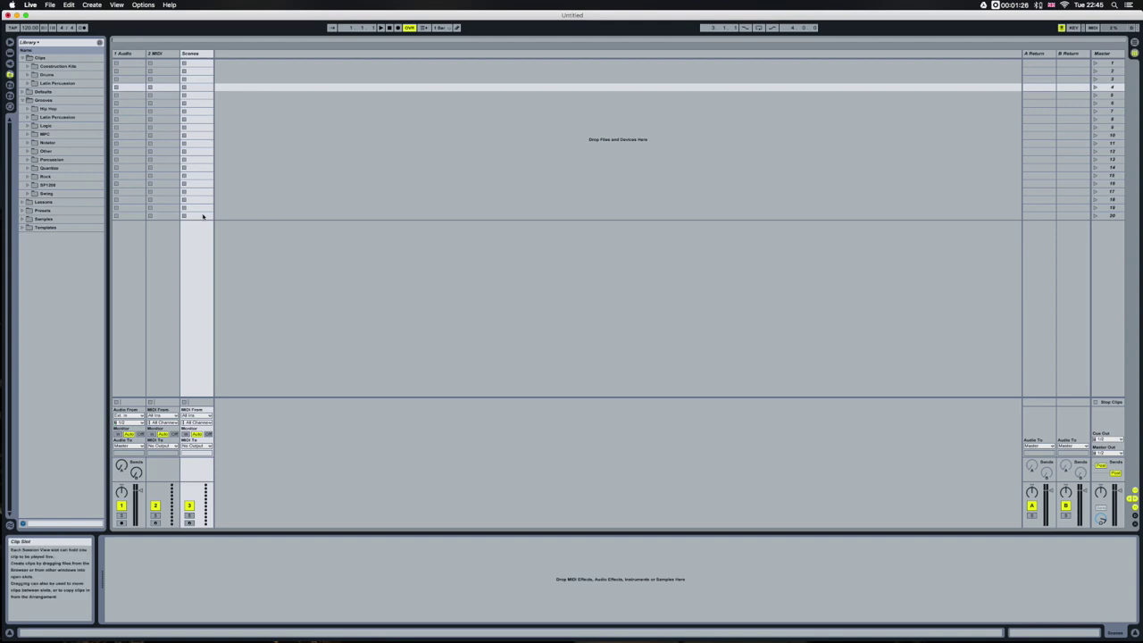
# - Route the Scenes track's MIDI output to AXE-FX II, channel 1
pyautogui.click(202, 55)
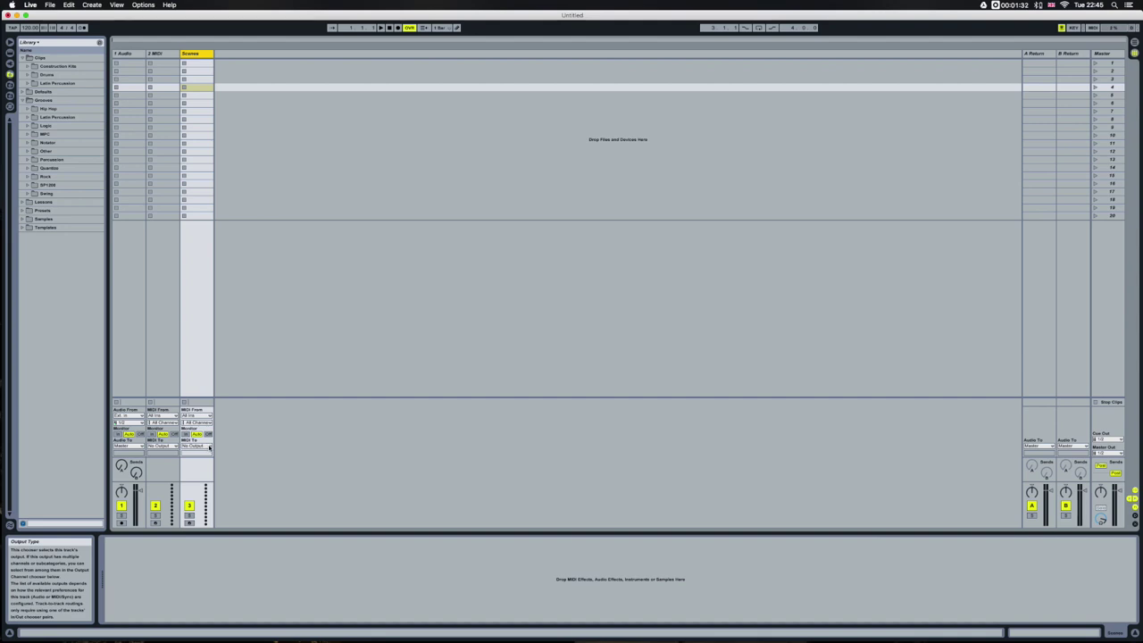
pyautogui.click(209, 446)
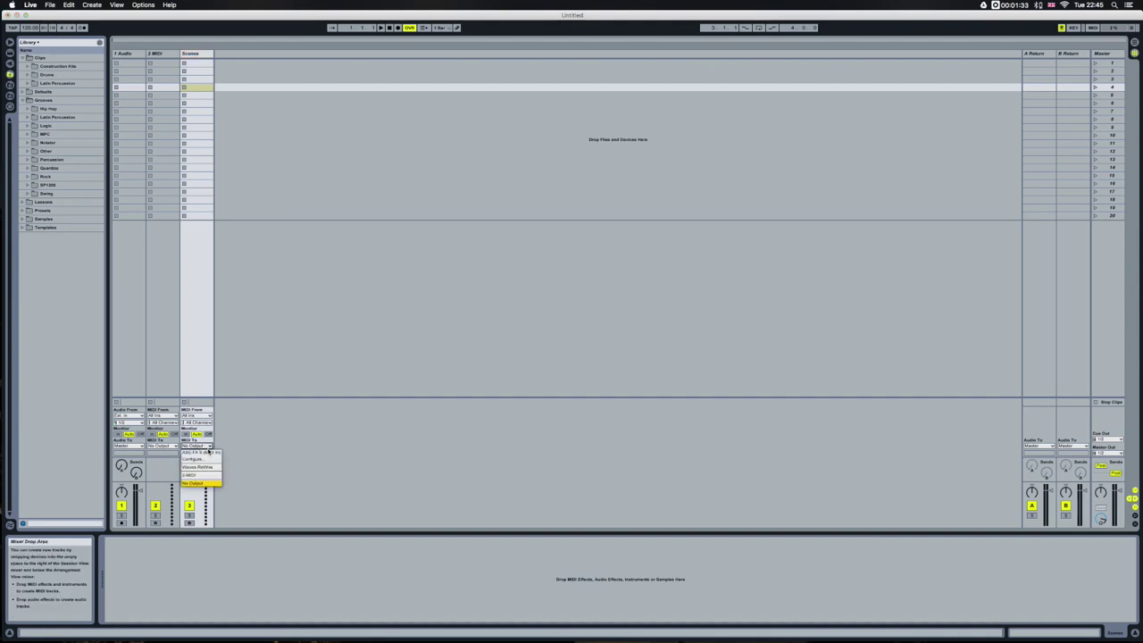
pyautogui.click(209, 453)
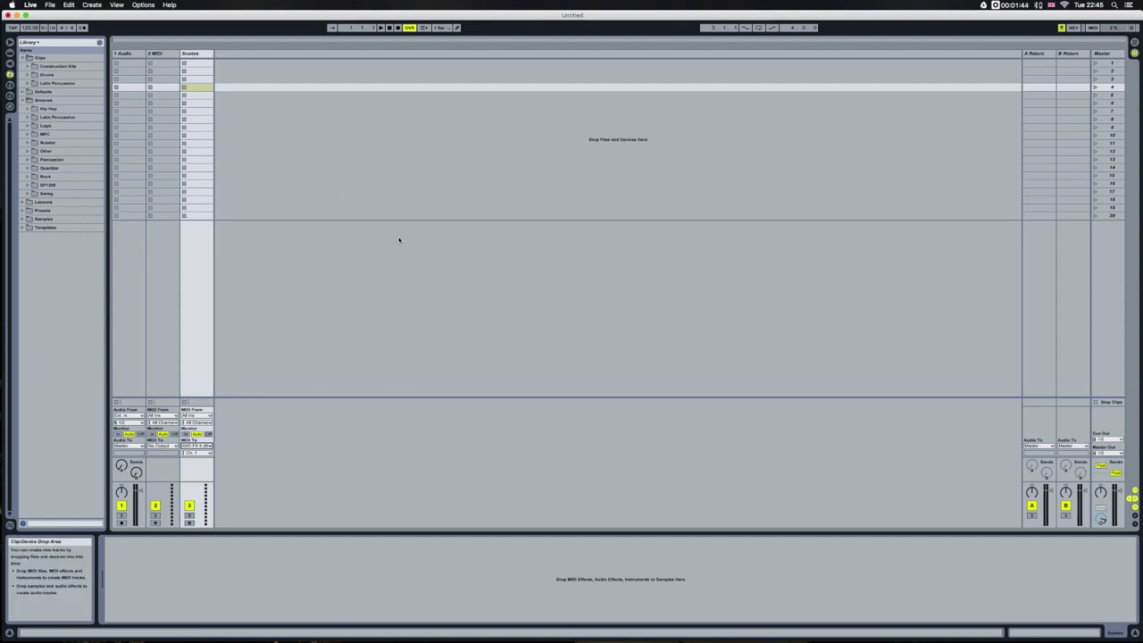
# - In Arrangement View, insert an empty MIDI clip at bar 1 of the Scenes track
pyautogui.click(1135, 45)
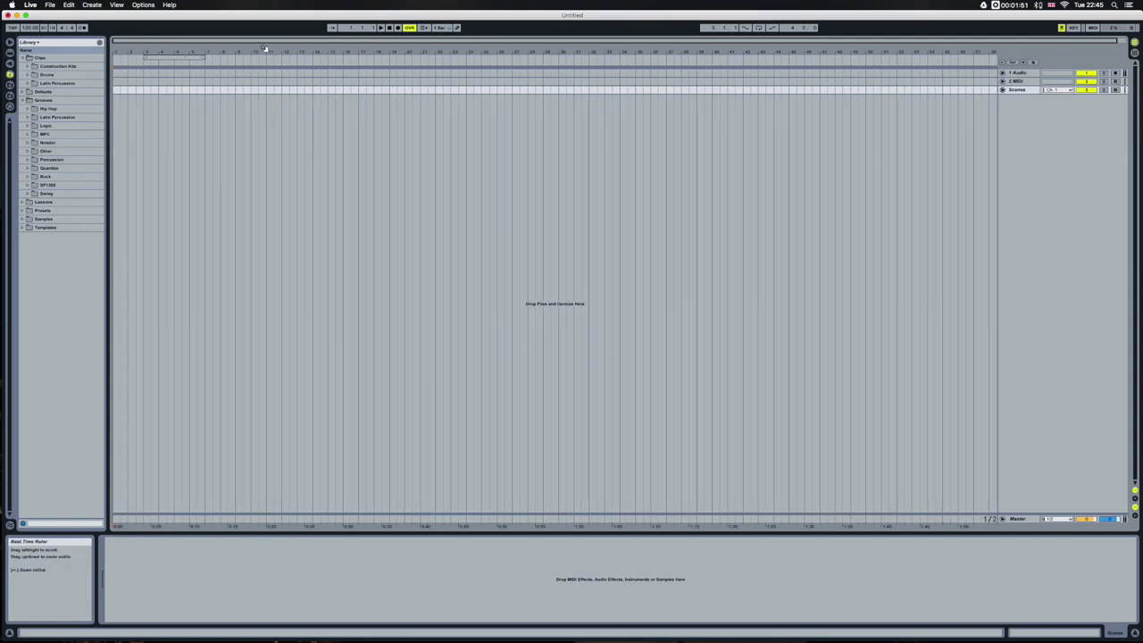
pyautogui.click(1003, 72)
pyautogui.moveTo(158, 52); pyautogui.dragTo(182, 89)
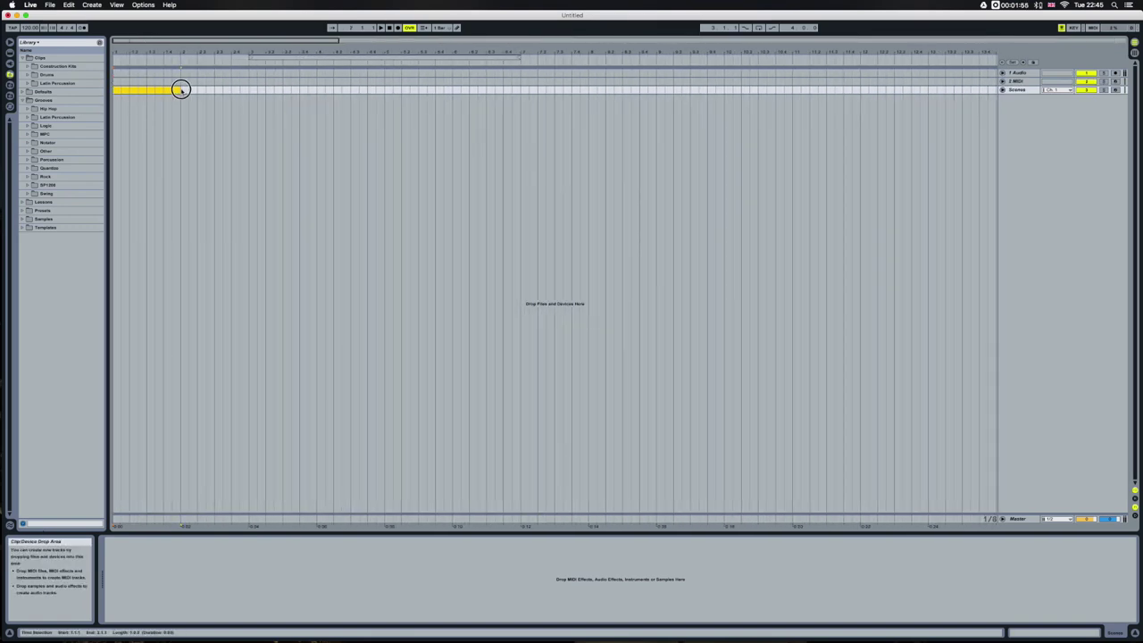
pyautogui.click(1002, 91)
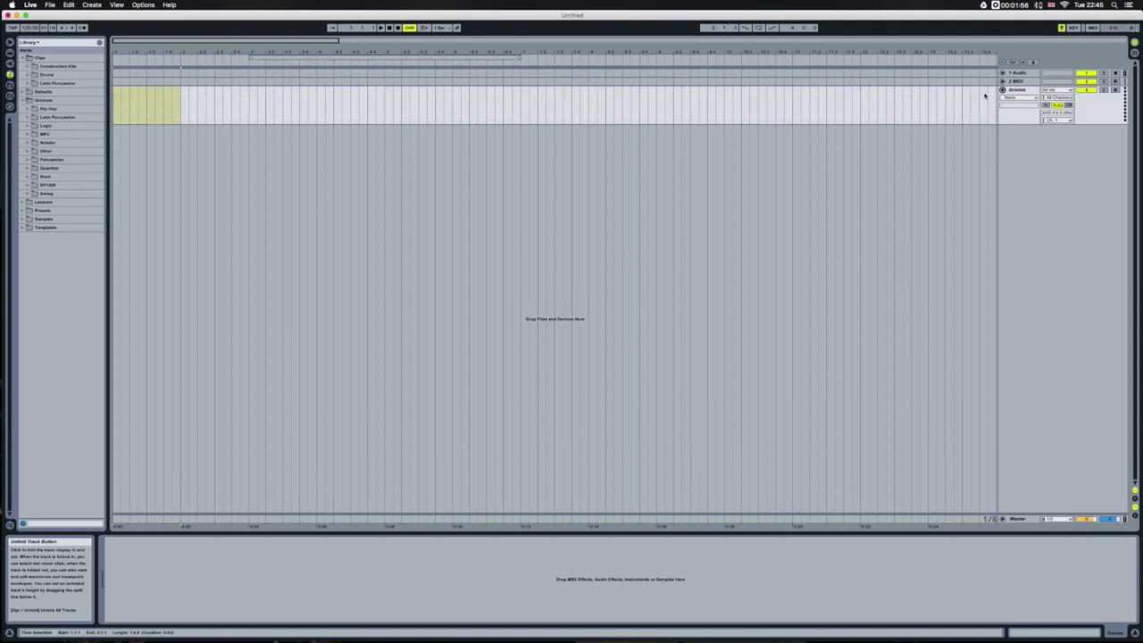
pyautogui.rightClick(170, 95)
pyautogui.click(193, 135)
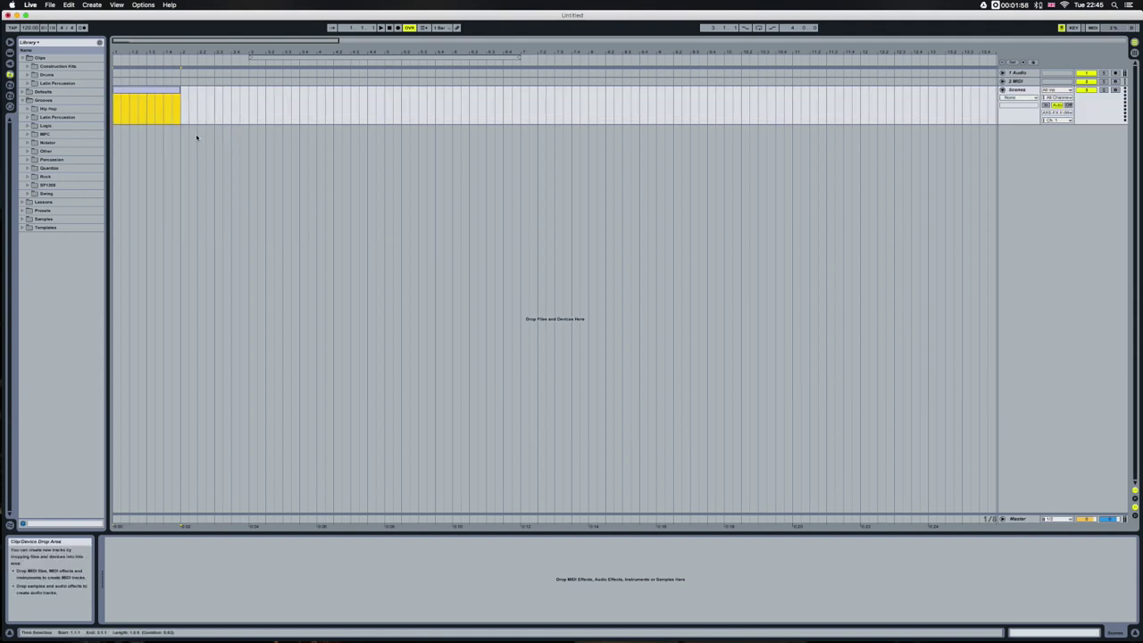
# - Show the clip's envelopes and set the envelope controller to 34
pyautogui.doubleClick(158, 92)
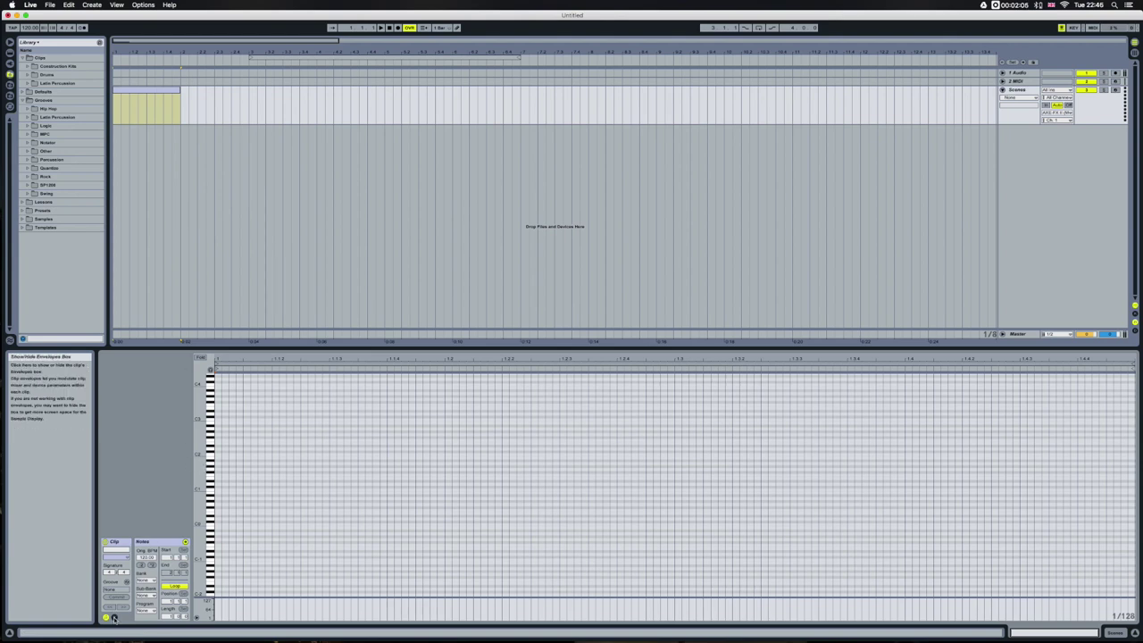
pyautogui.click(114, 618)
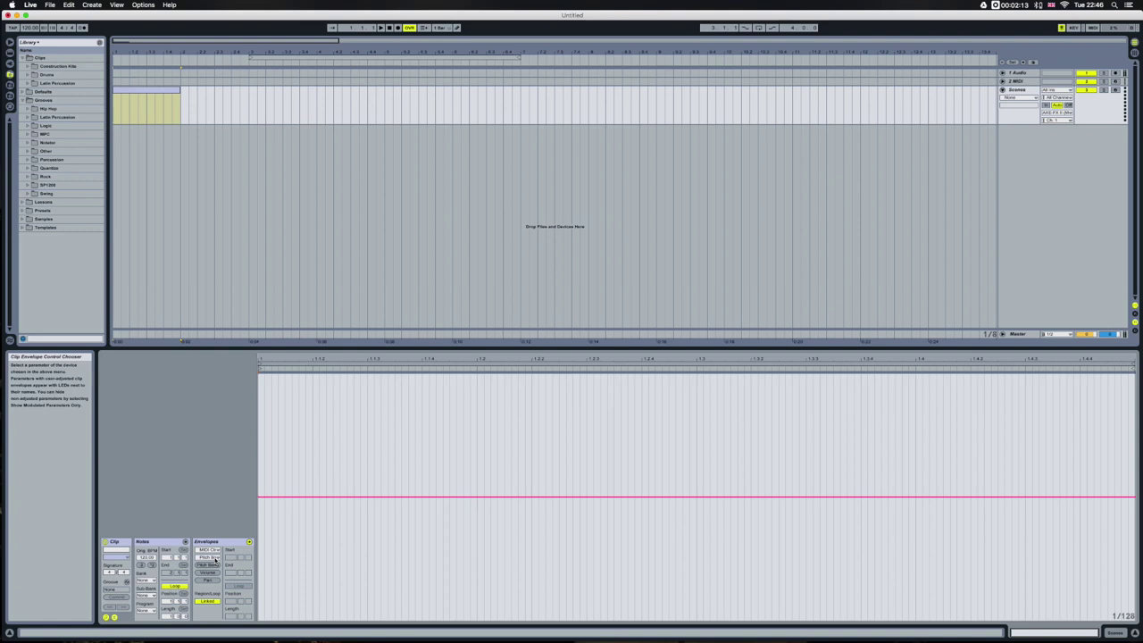
pyautogui.click(214, 558)
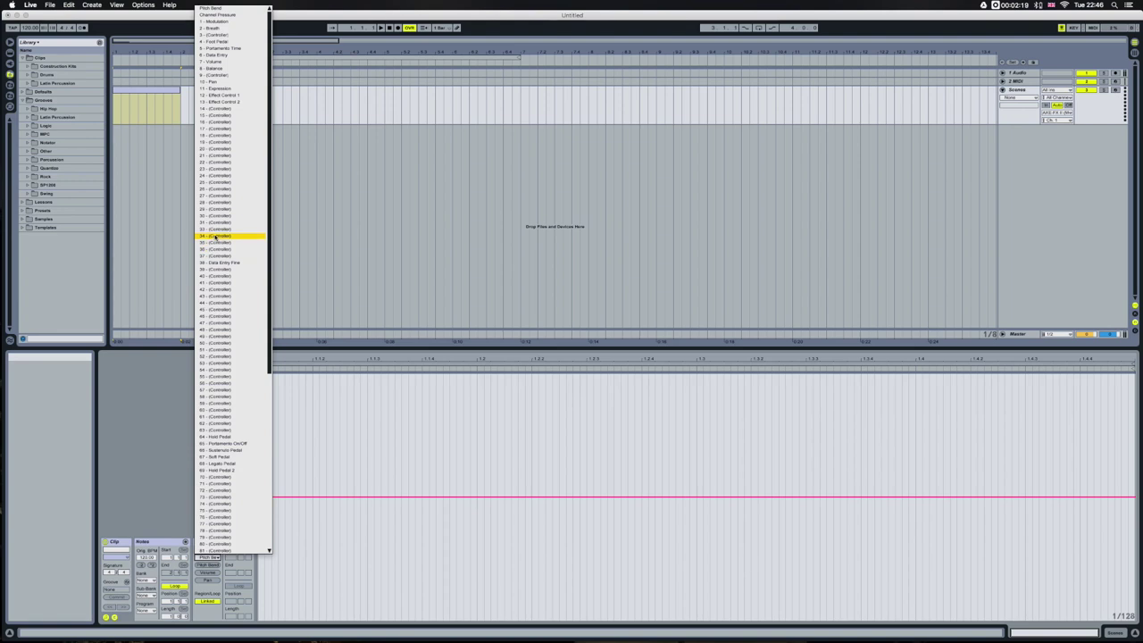
pyautogui.click(214, 237)
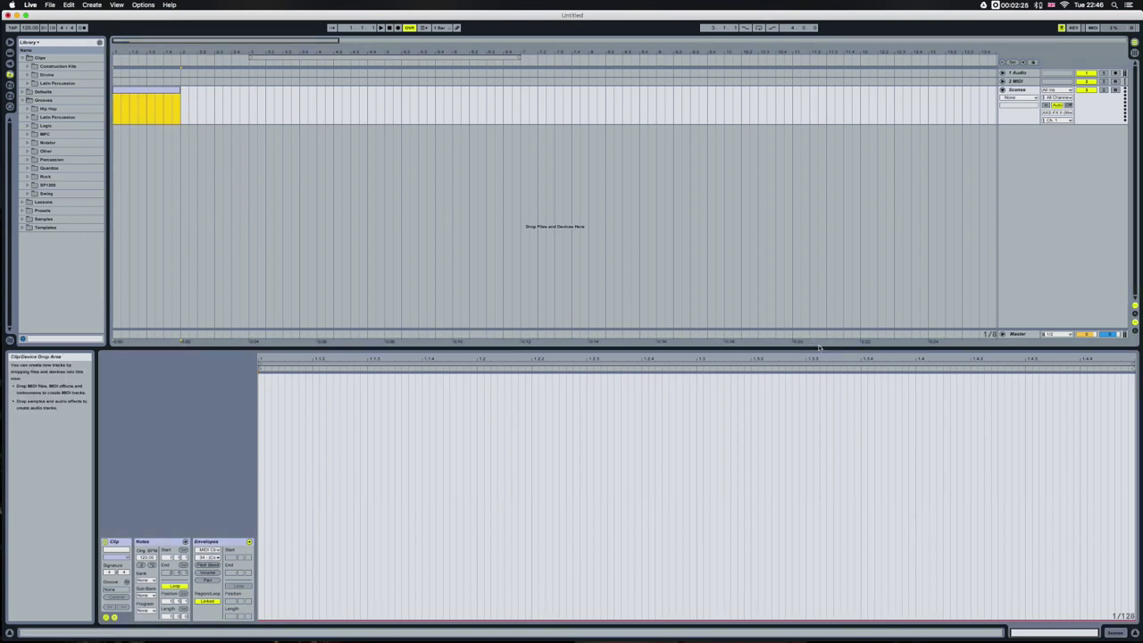
# - Duplicate the clip three times and colour the first three clips yellow, light blue and magenta
pyautogui.moveTo(831, 349); pyautogui.dragTo(816, 429)
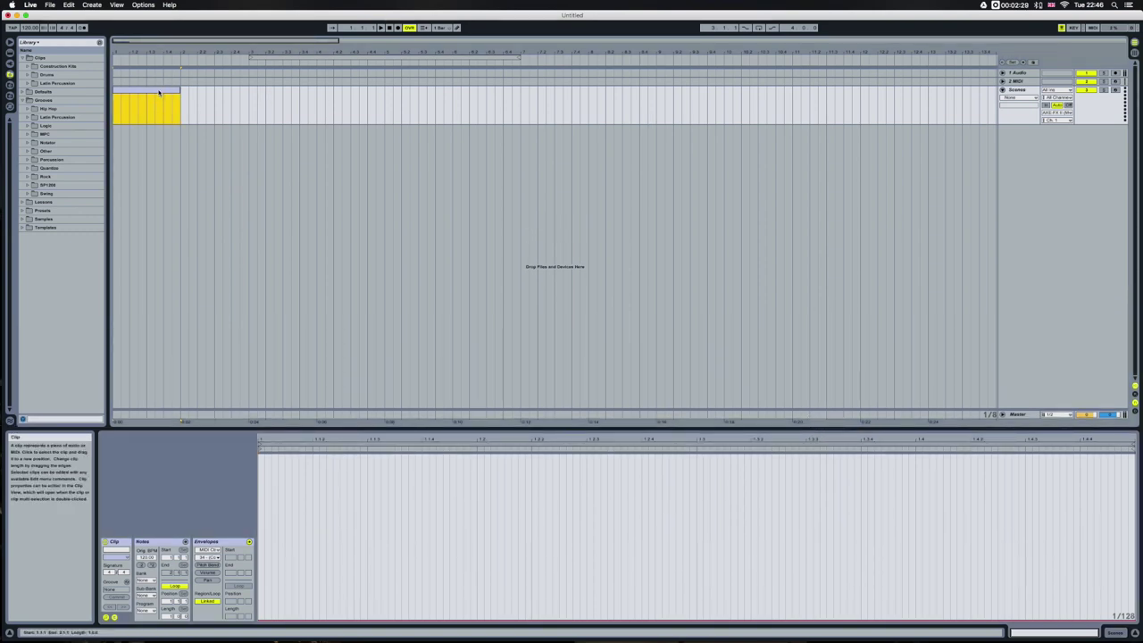
pyautogui.press('super+d')
pyautogui.press('super+d')
pyautogui.press('super+d')
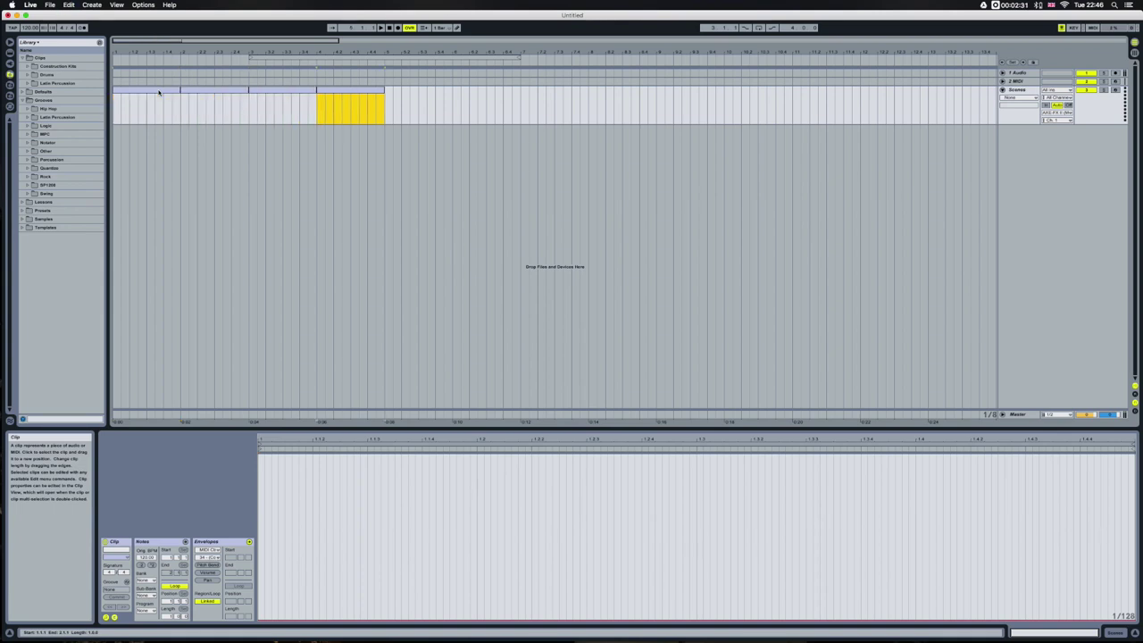
pyautogui.rightClick(159, 92)
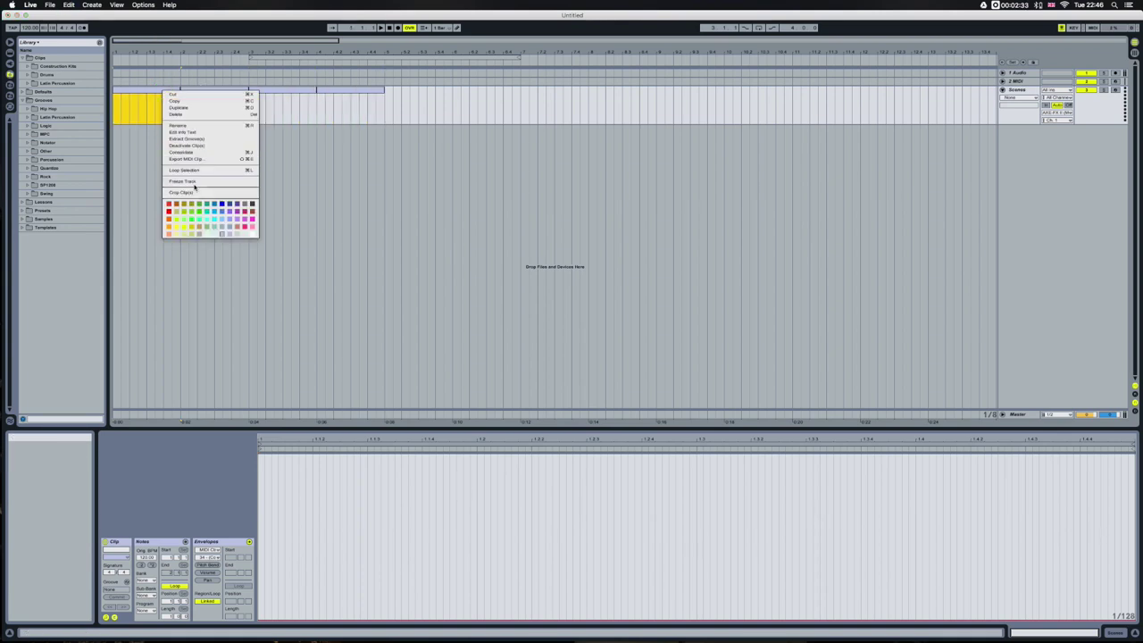
pyautogui.click(217, 120)
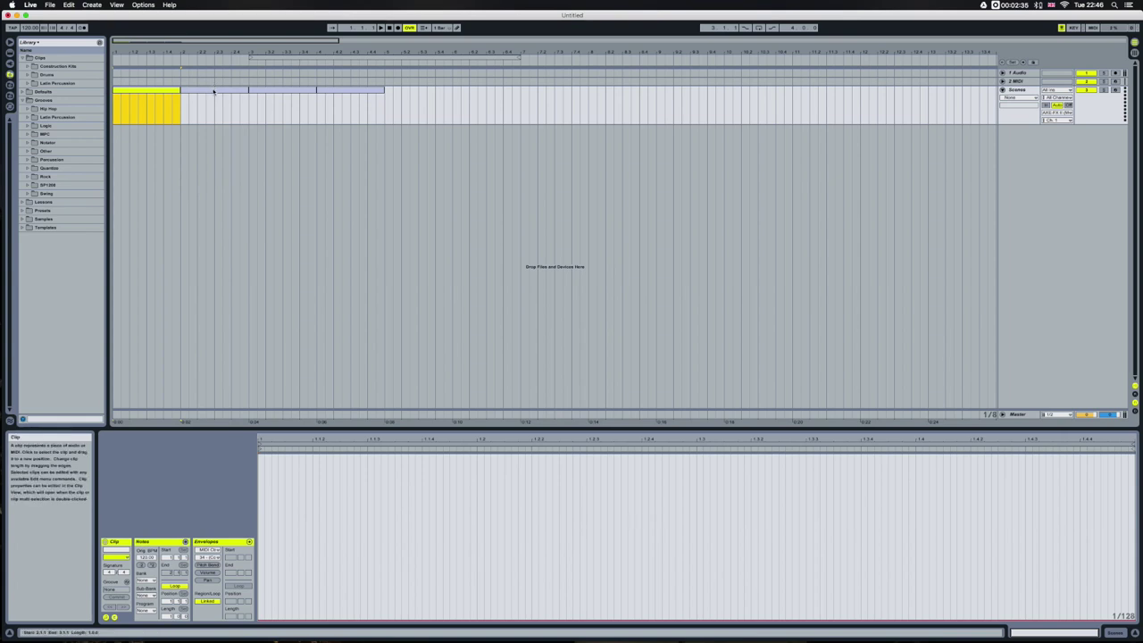
pyautogui.rightClick(214, 92)
pyautogui.click(265, 216)
pyautogui.rightClick(267, 92)
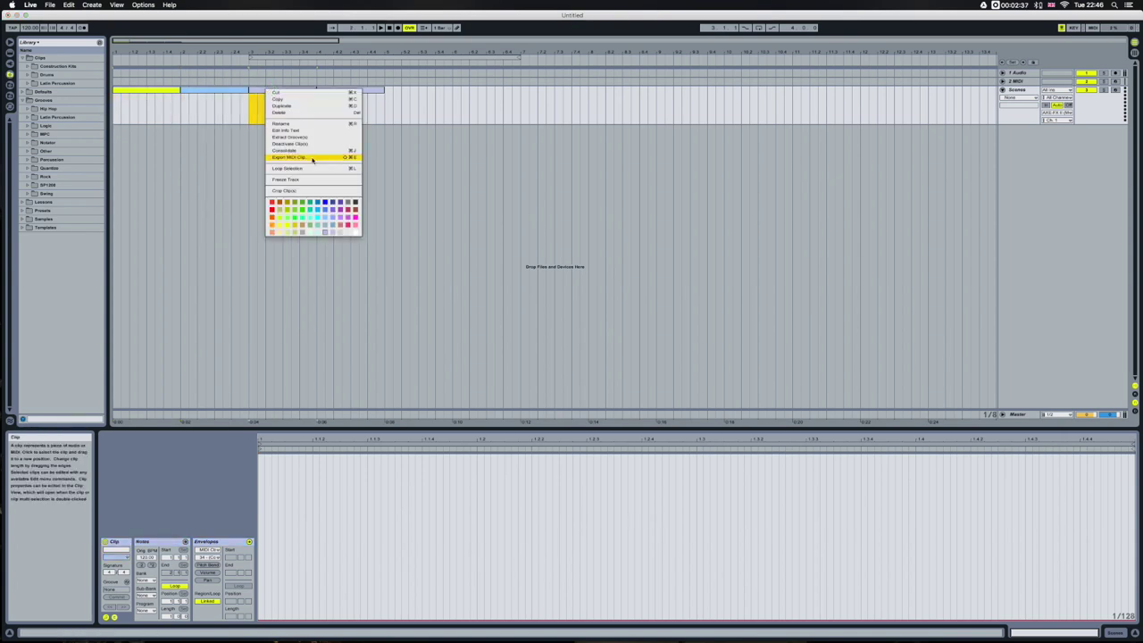
pyautogui.click(346, 220)
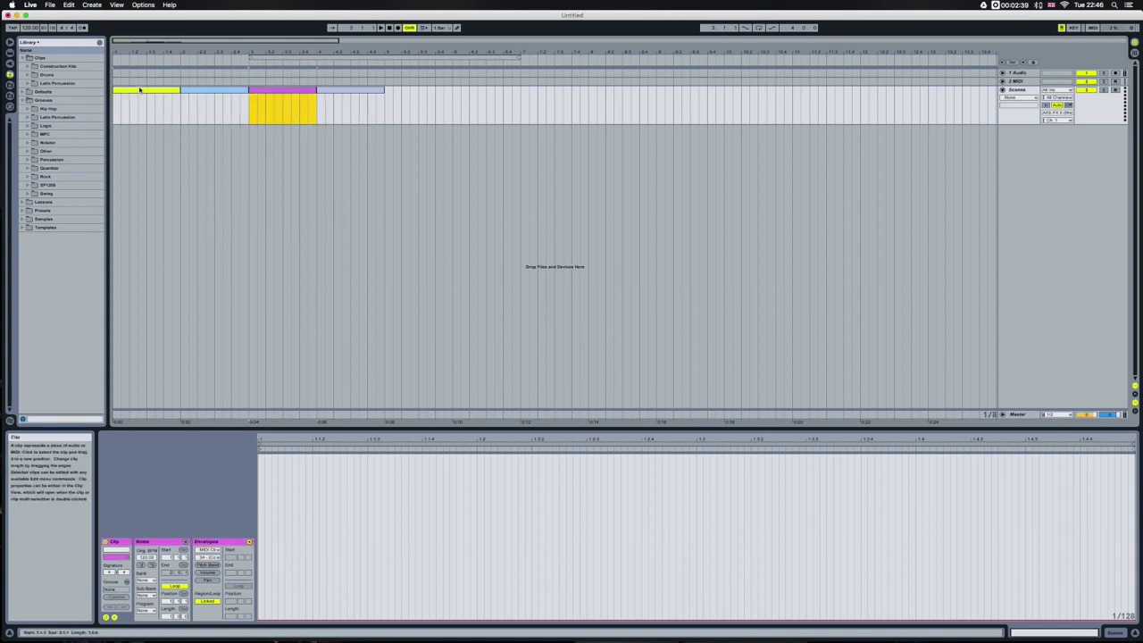
# - Rename the four clips Sc1, Sc2, Sc3 and Sc4
pyautogui.click(140, 92)
pyautogui.click(140, 92)
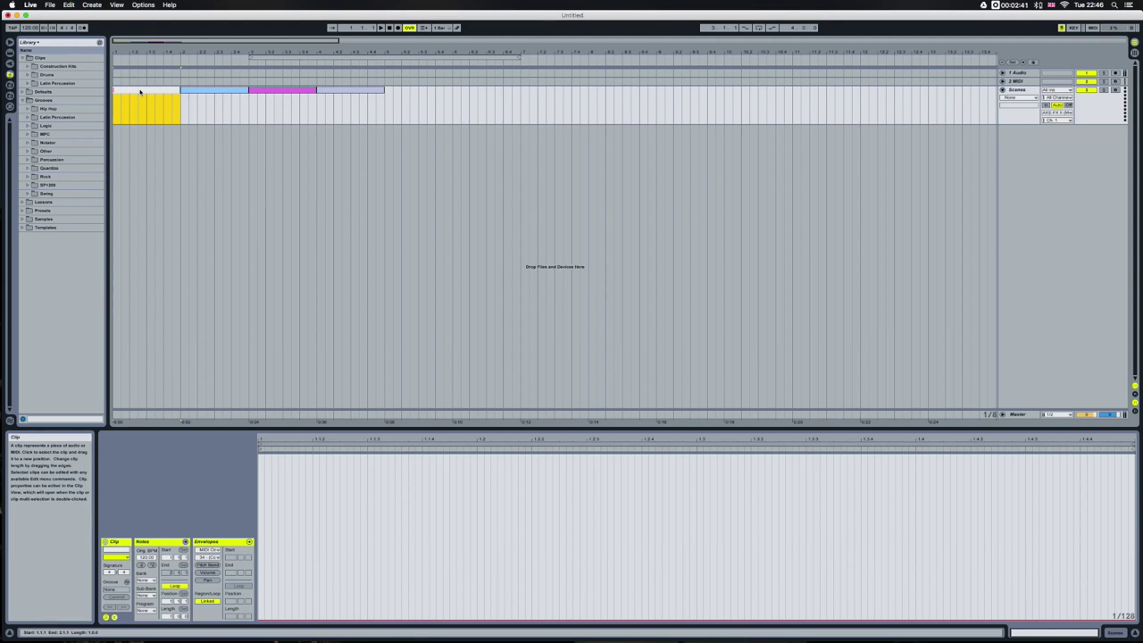
pyautogui.click(204, 91)
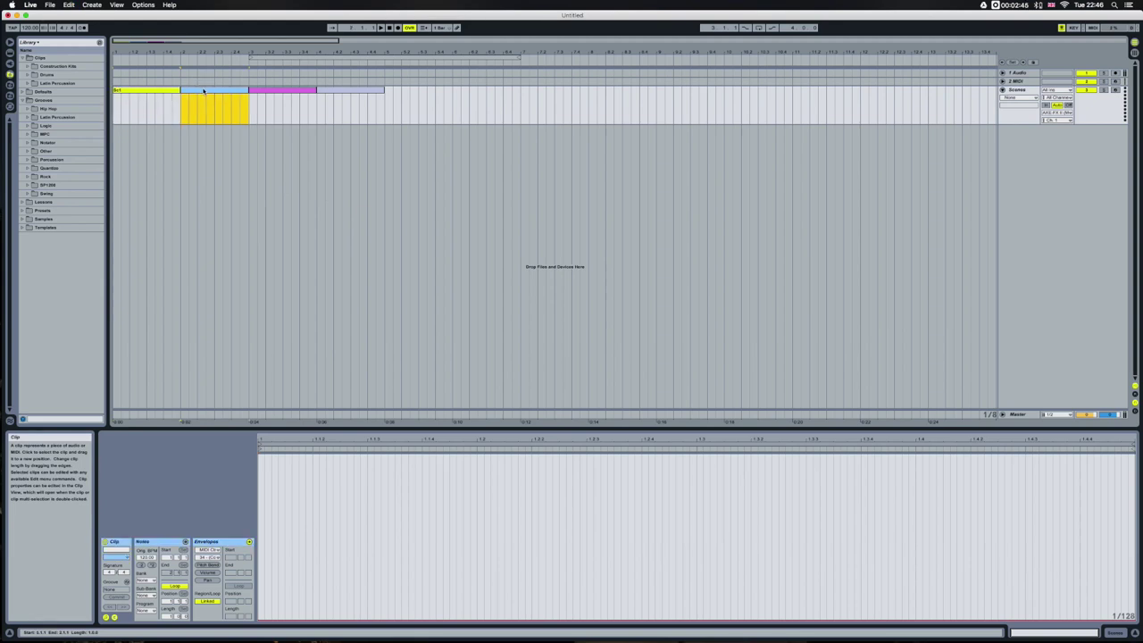
pyautogui.click(204, 92)
pyautogui.click(273, 92)
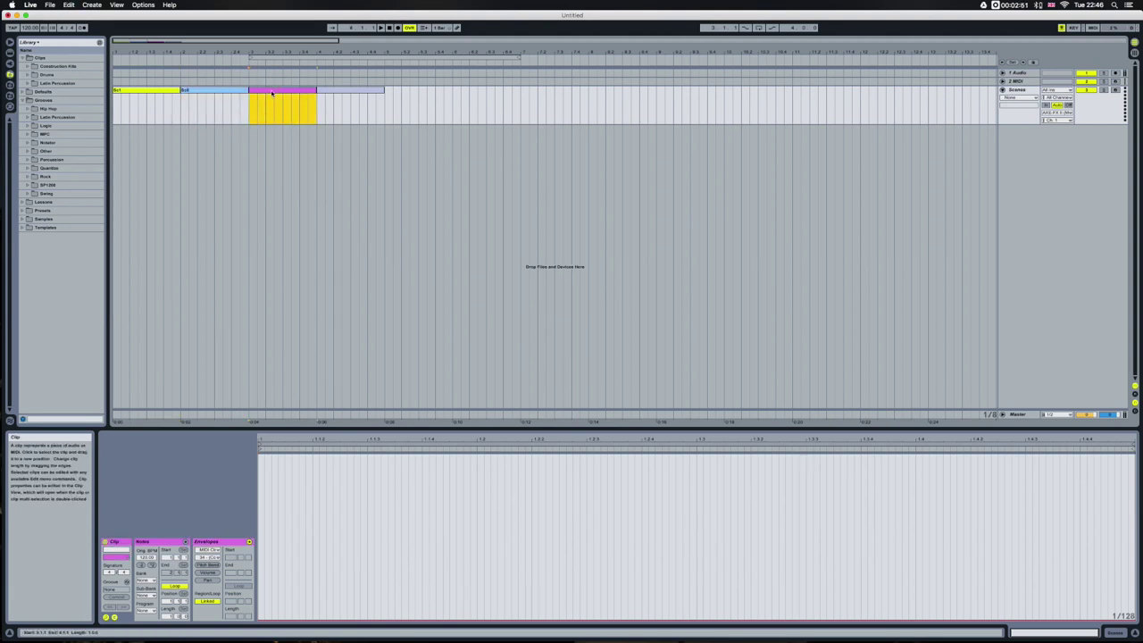
pyautogui.click(272, 92)
pyautogui.click(352, 93)
pyautogui.click(352, 93)
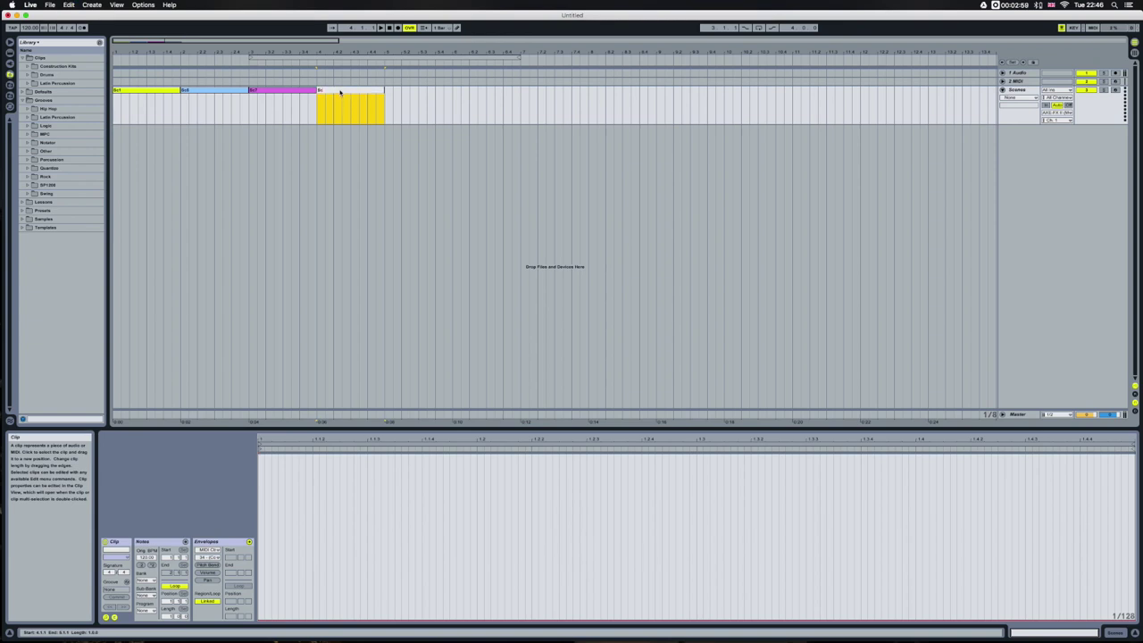
pyautogui.click(364, 131)
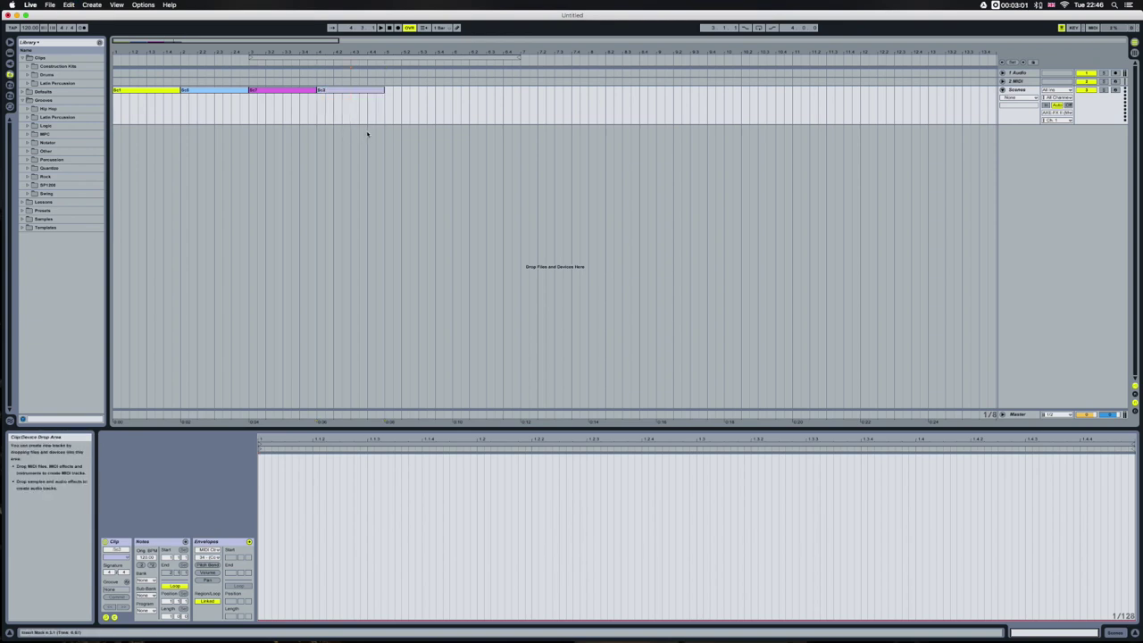
pyautogui.click(155, 90)
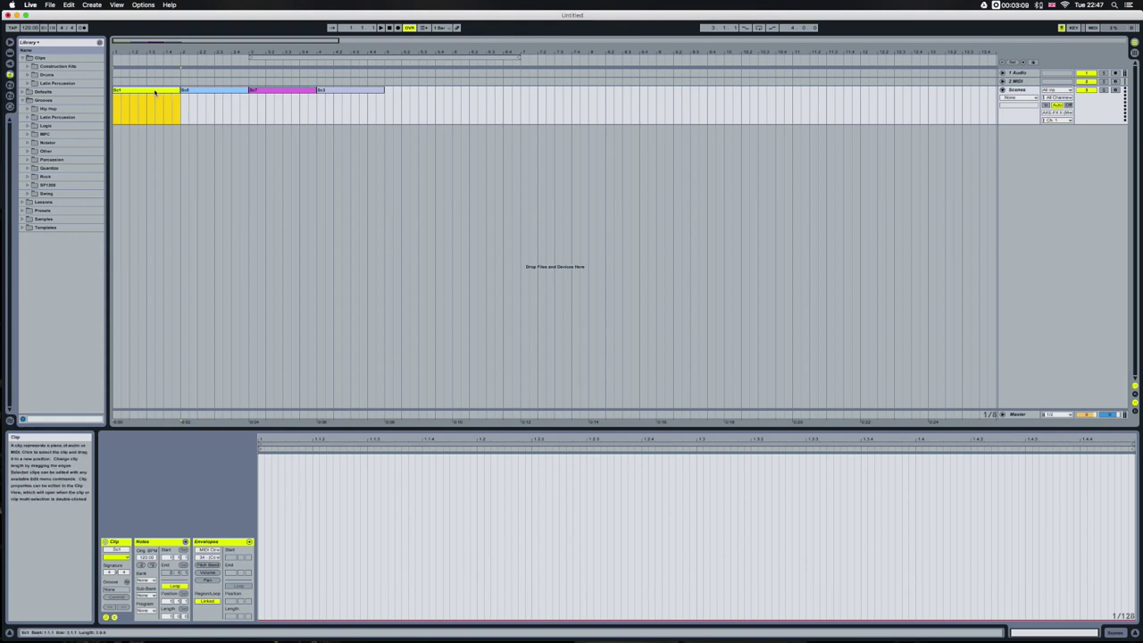
# - Enlarge the clip editor and raise the first clip's CC34 envelope slightly
pyautogui.hscroll(1, 155, 94)
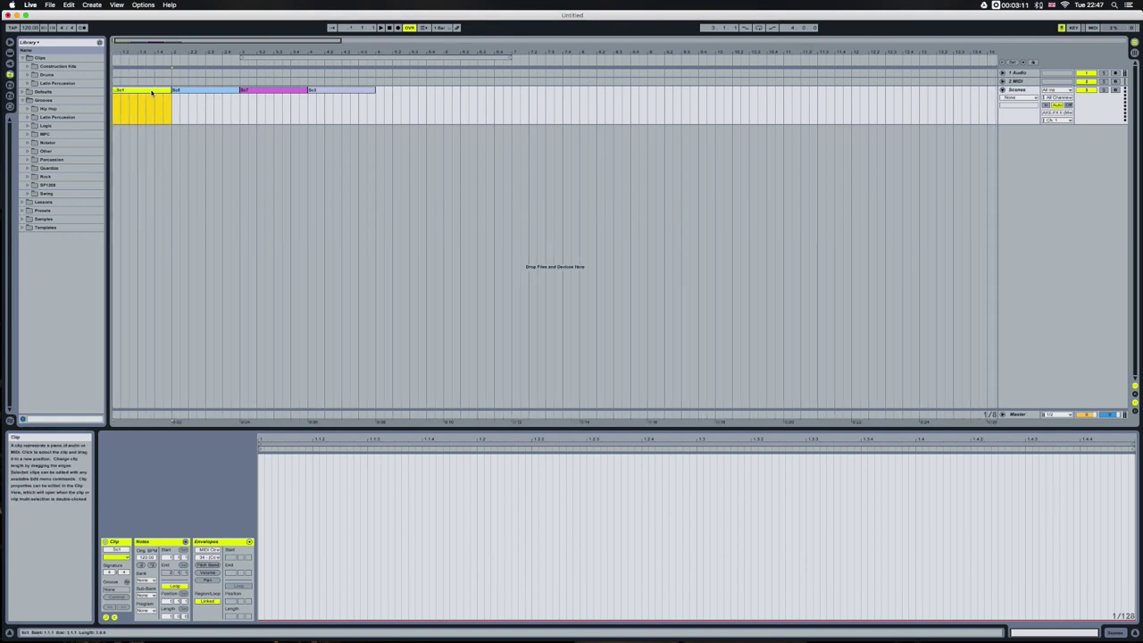
pyautogui.hscroll(-1, 157, 94)
pyautogui.hotkey('shift', 'Tab')
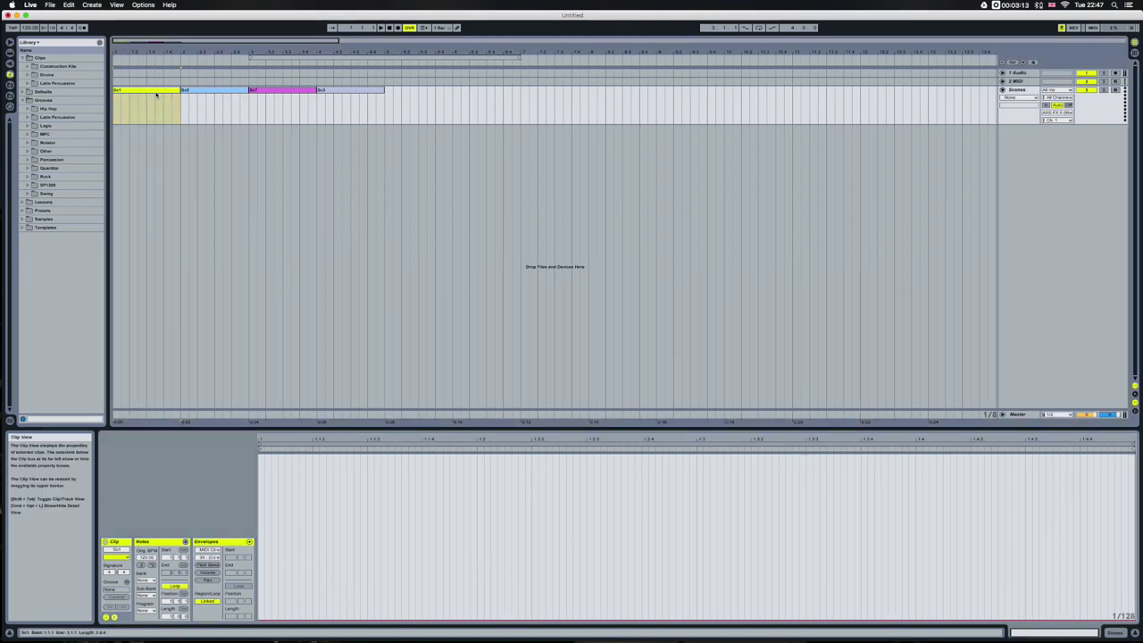
pyautogui.moveTo(354, 429); pyautogui.dragTo(354, 307)
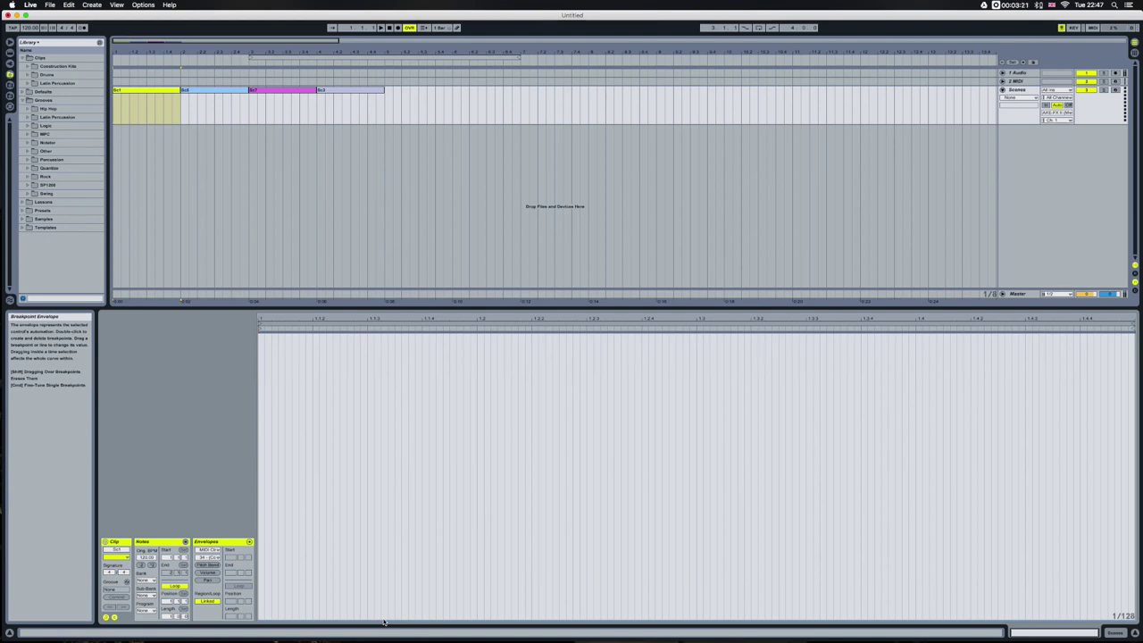
pyautogui.moveTo(384, 623); pyautogui.dragTo(385, 618)
pyautogui.moveTo(281, 619); pyautogui.dragTo(280, 619)
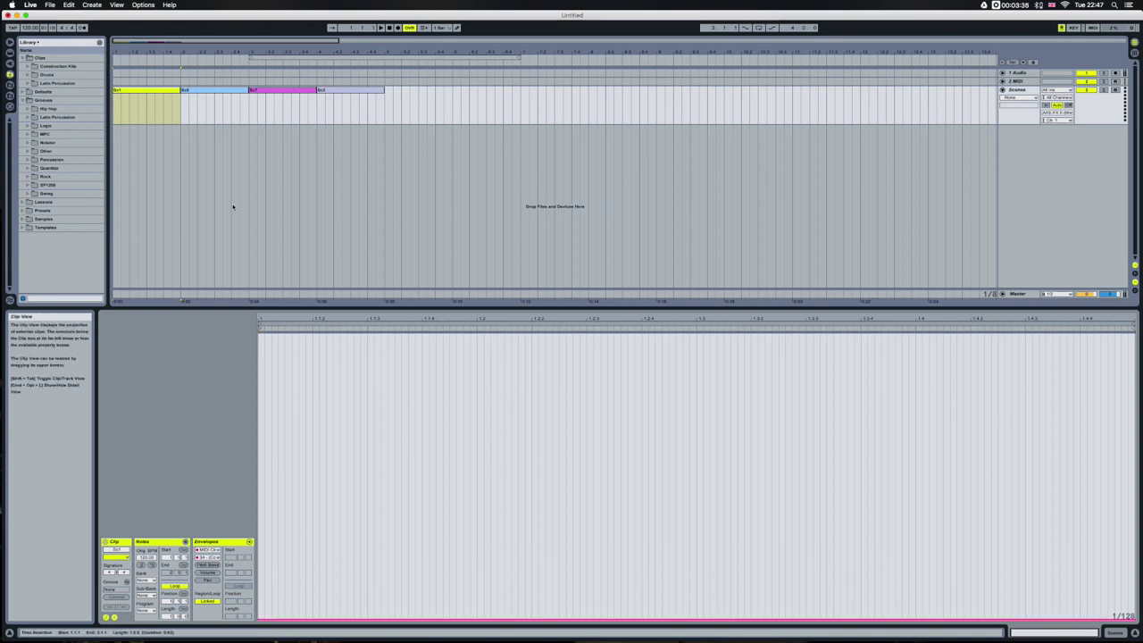
# - Set distinct flat CC34 envelope levels on the light-blue, magenta and fourth clips
pyautogui.click(207, 92)
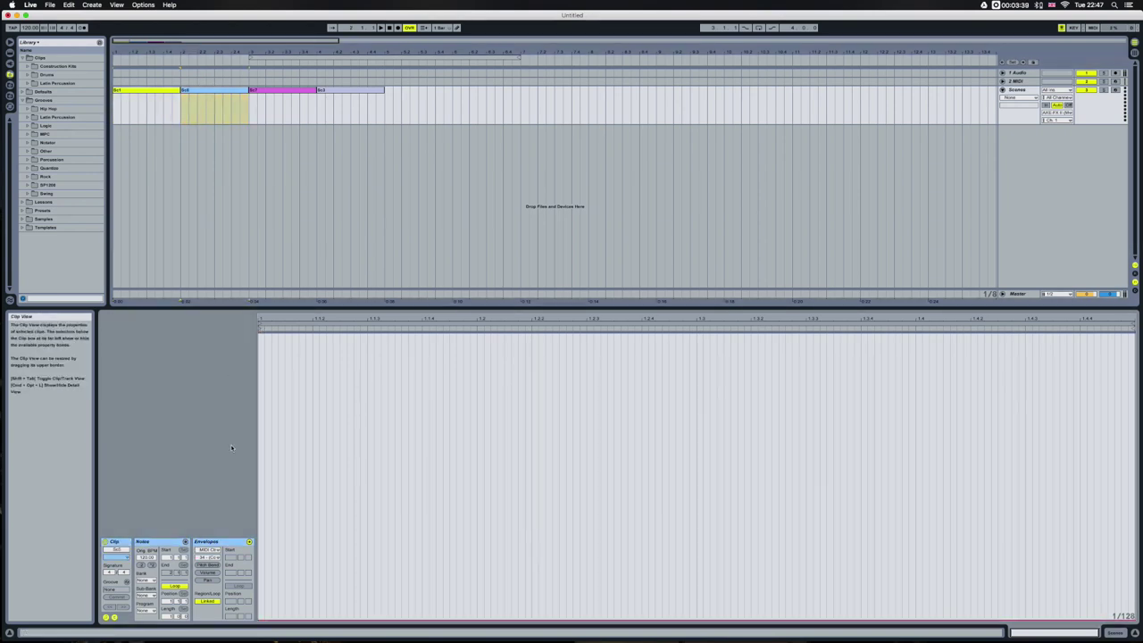
pyautogui.moveTo(270, 623); pyautogui.dragTo(263, 608)
pyautogui.click(268, 90)
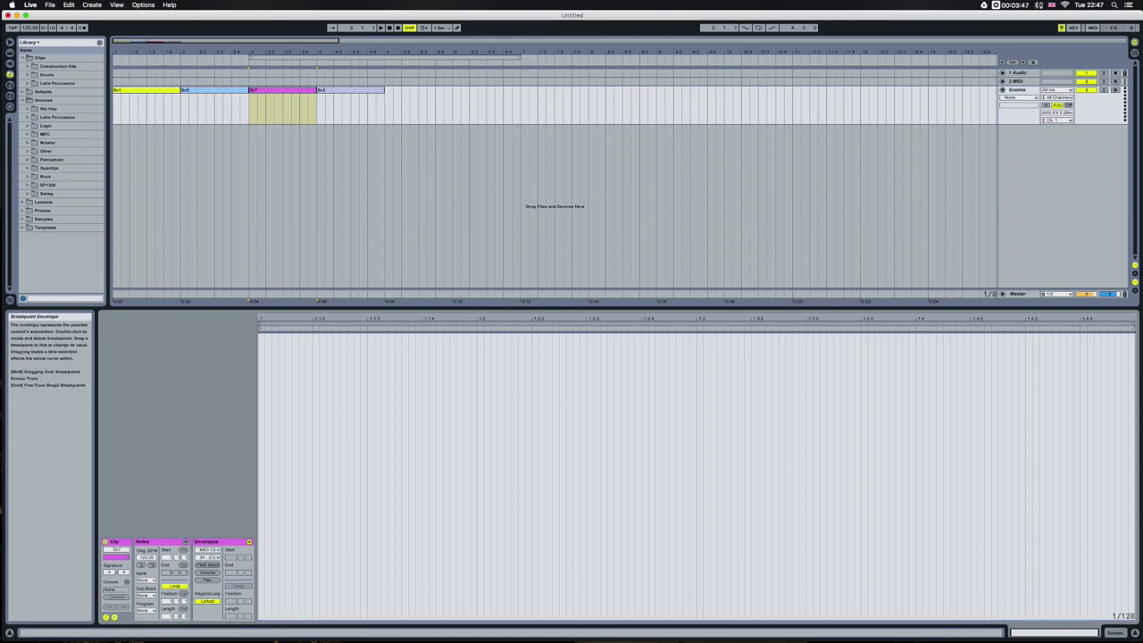
pyautogui.moveTo(273, 622); pyautogui.dragTo(273, 606)
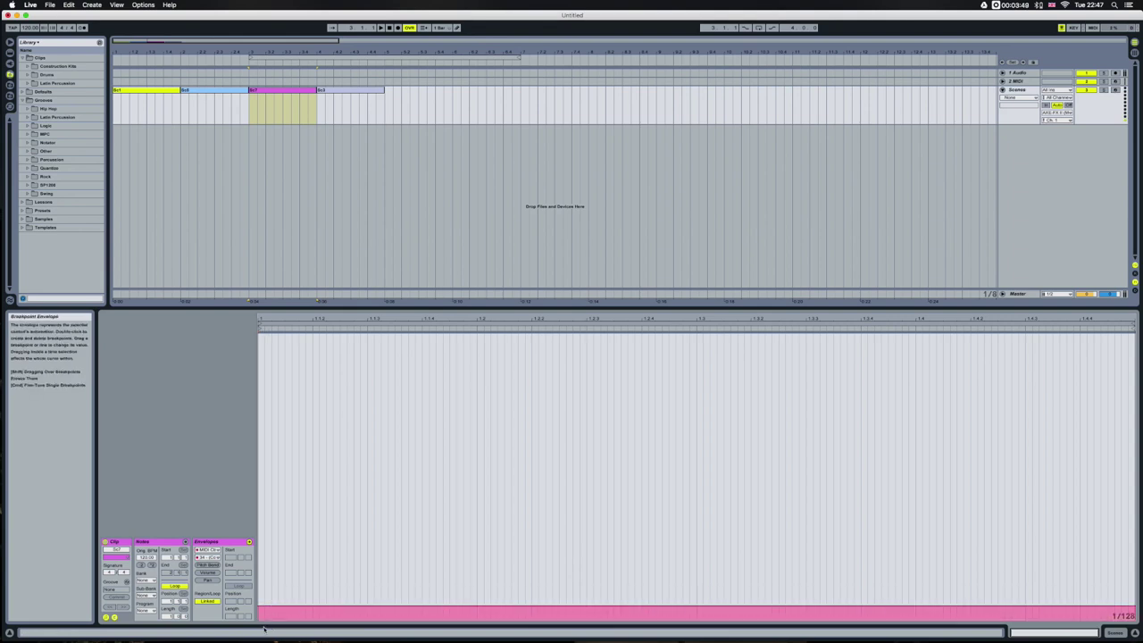
pyautogui.click(341, 95)
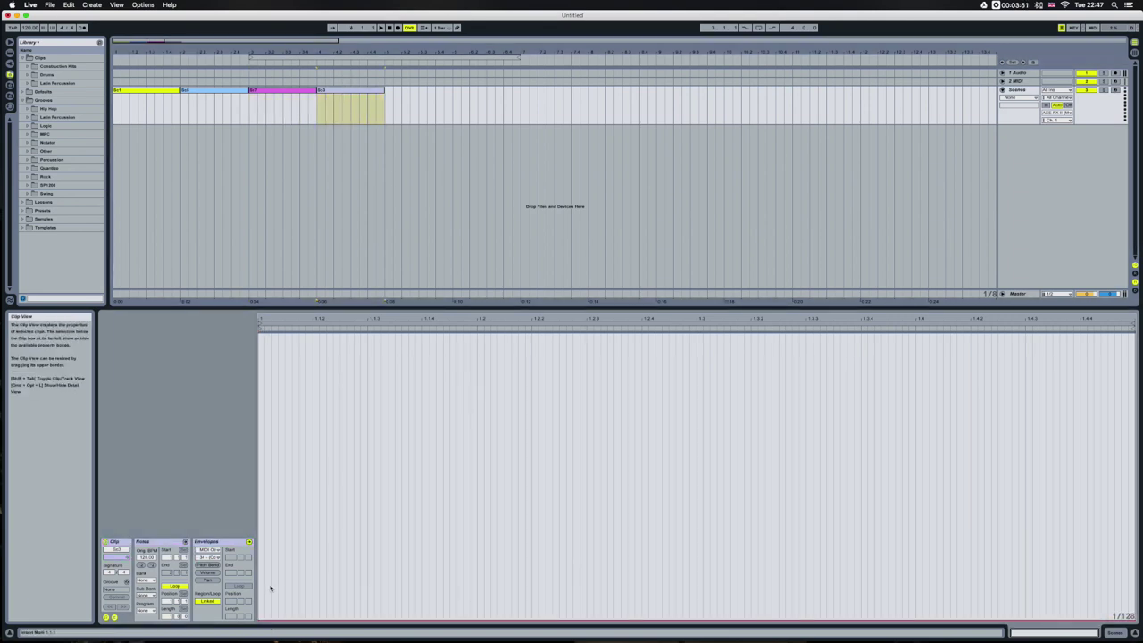
pyautogui.click(272, 615)
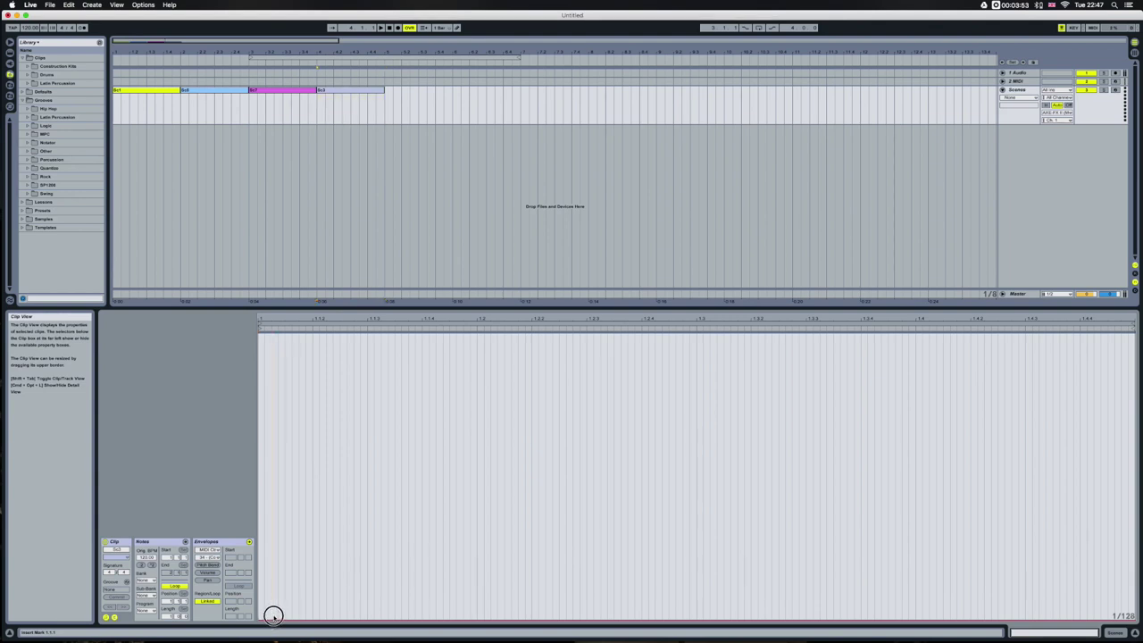
pyautogui.click(273, 619)
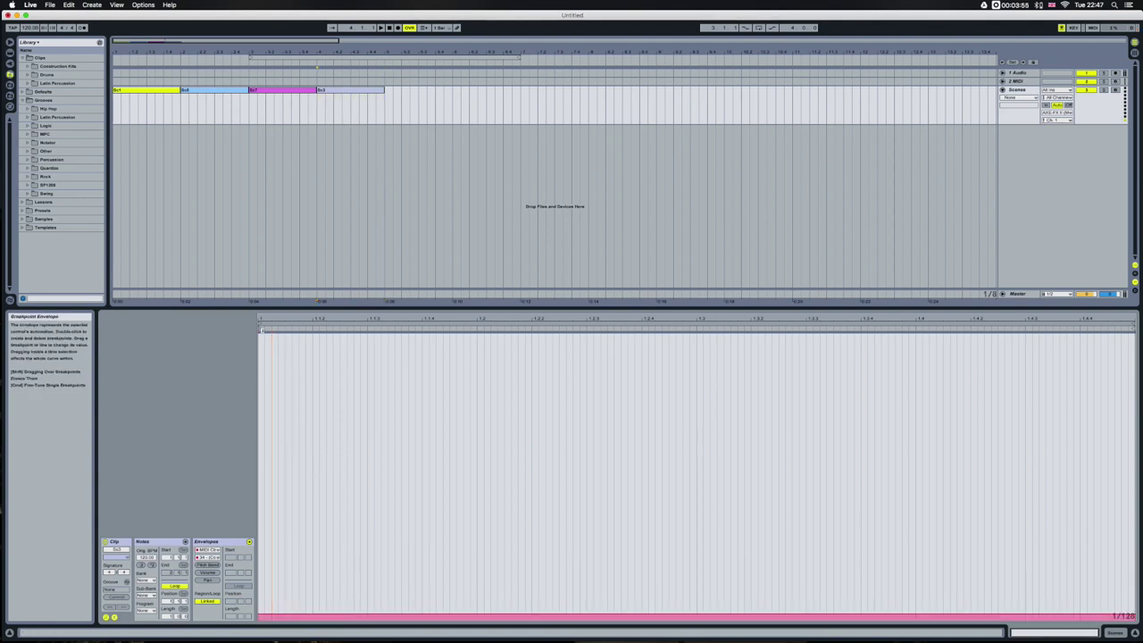
# - Drop the tempo from 120 to 94 BPM and start arrangement playback
pyautogui.click(391, 28)
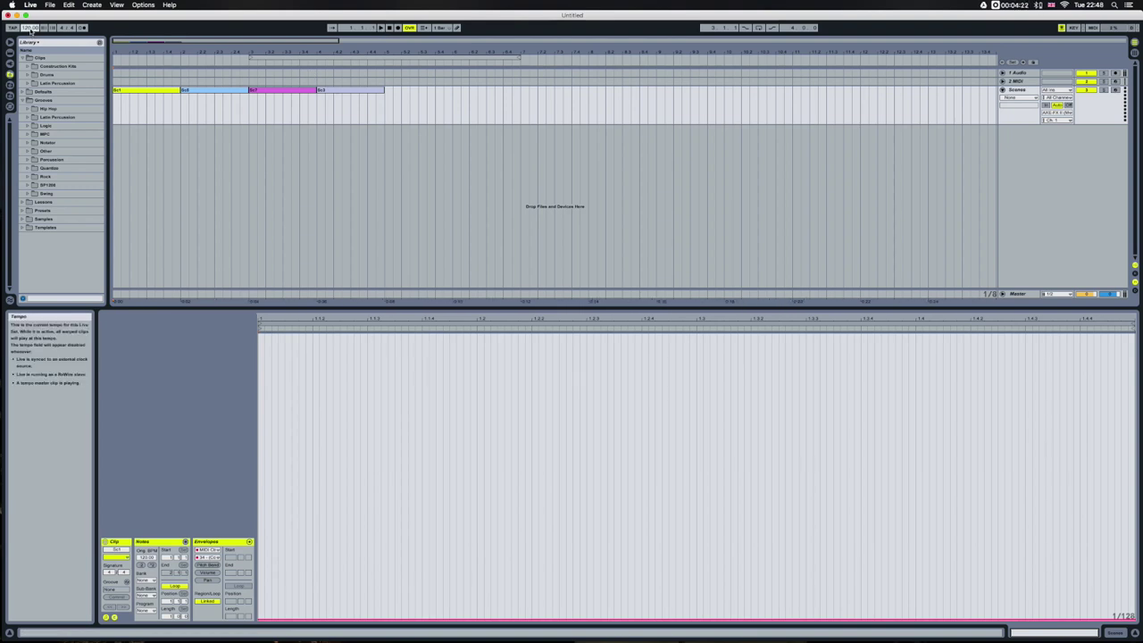
pyautogui.moveTo(31, 29); pyautogui.dragTo(31, 54)
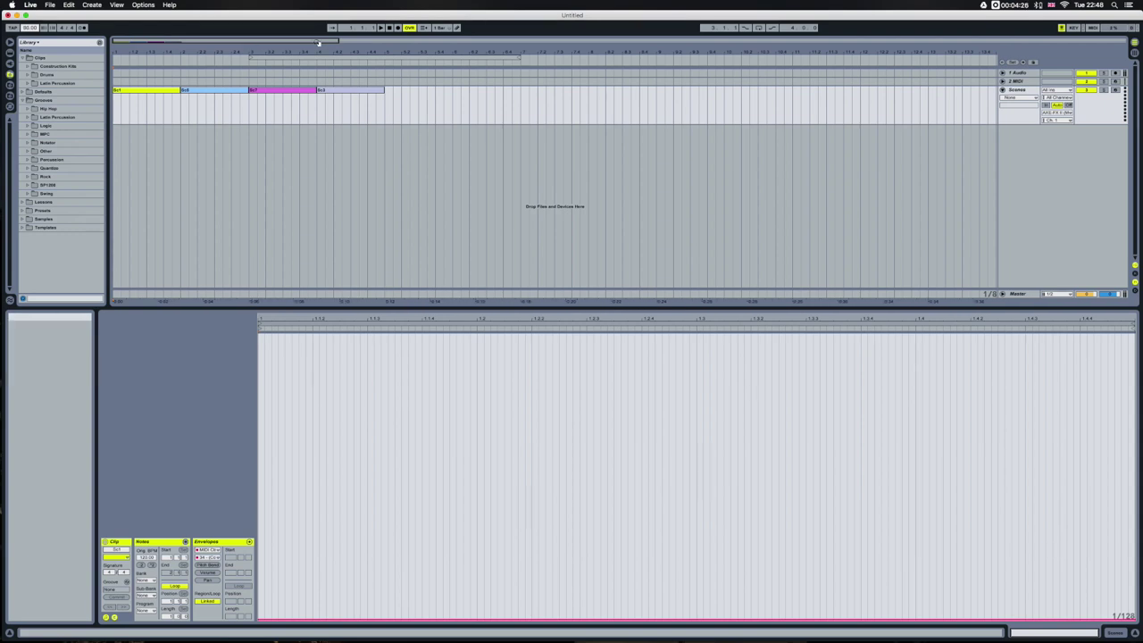
pyautogui.click(383, 30)
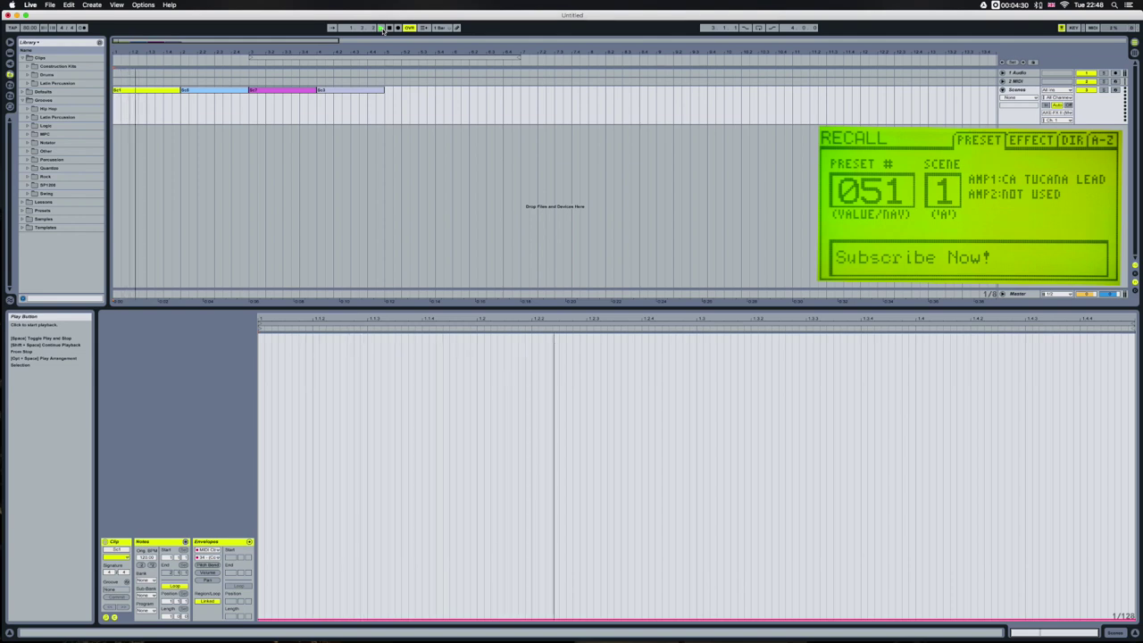